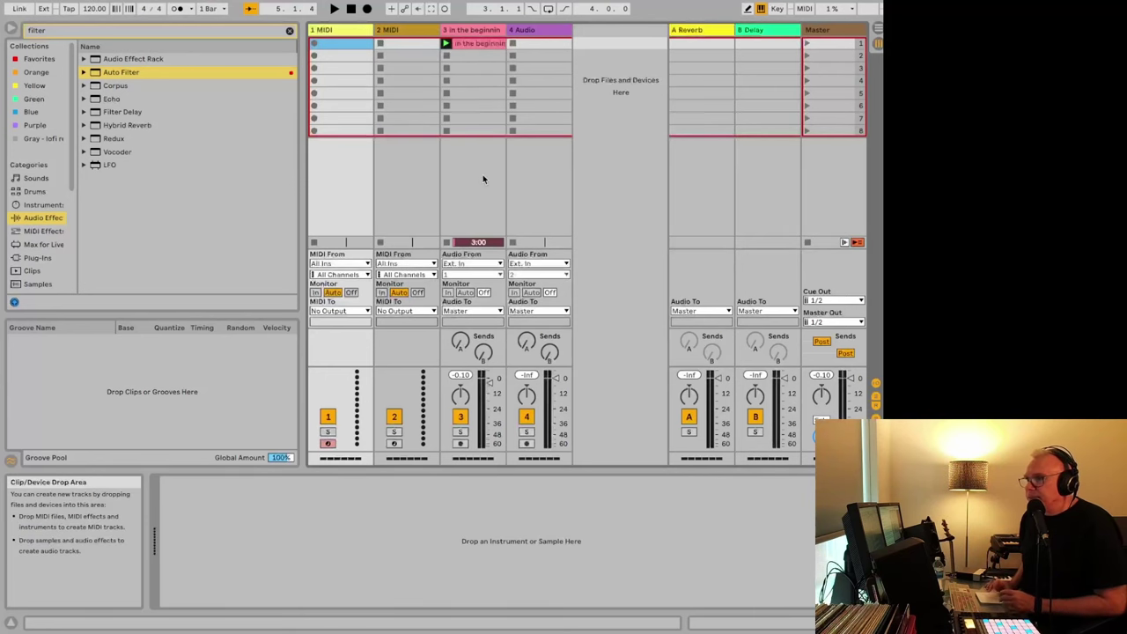
Select track 3, which holds the reference clip
left_click(471, 29)
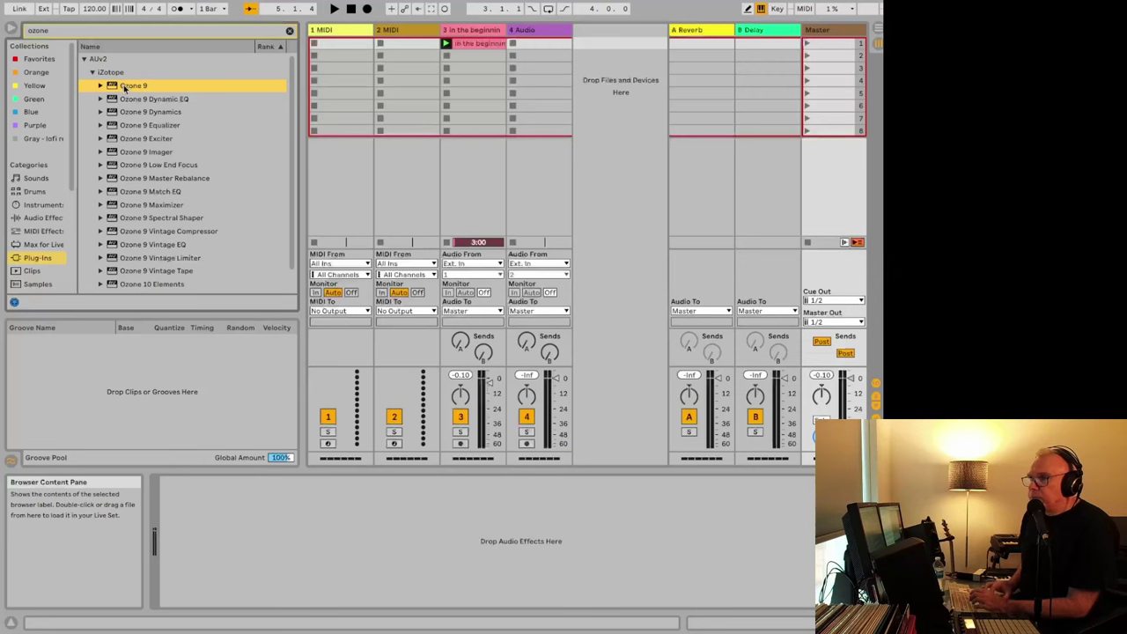
Add Ozone 9 to a device chain, then return to track 3's still-empty chain
left_click_drag(124, 87, 383, 592)
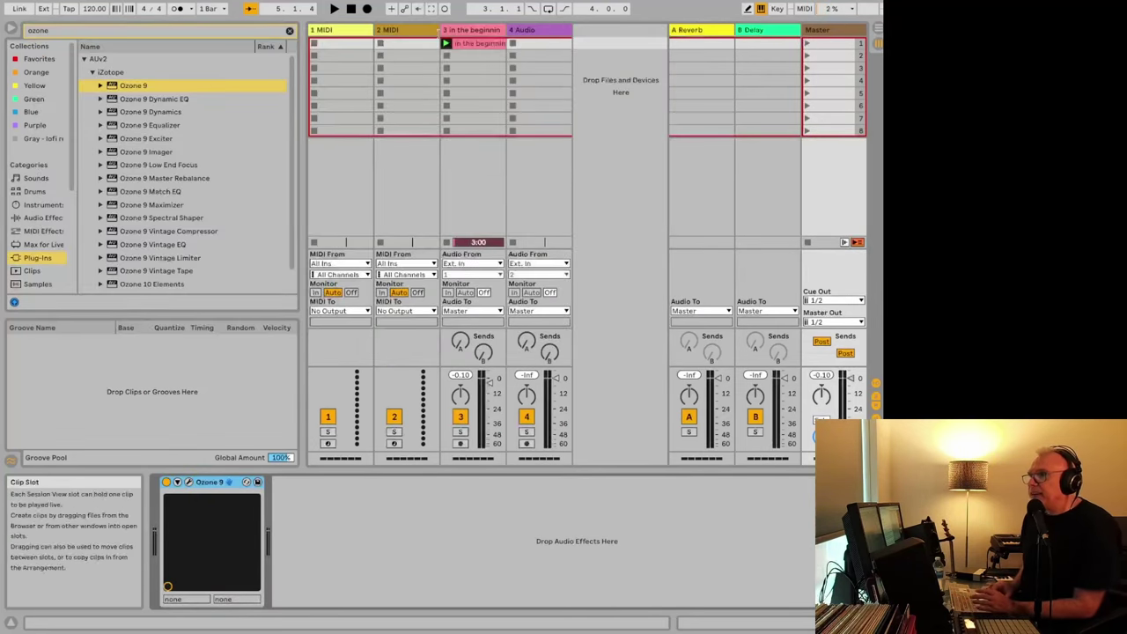
left_click(458, 31)
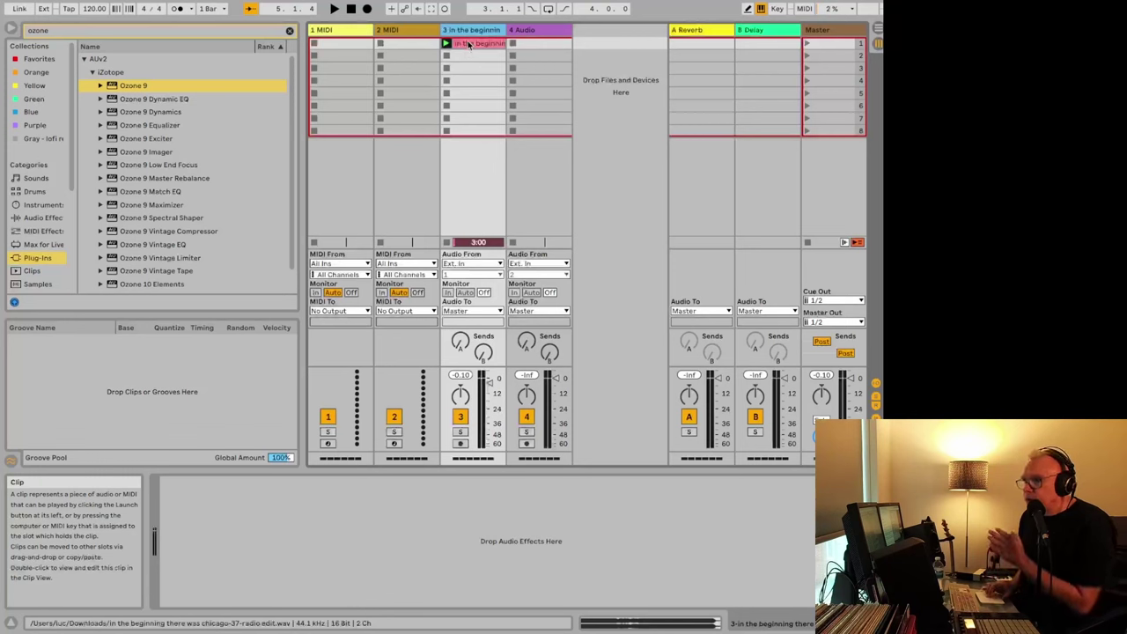
scroll(29, 169, "down", 3)
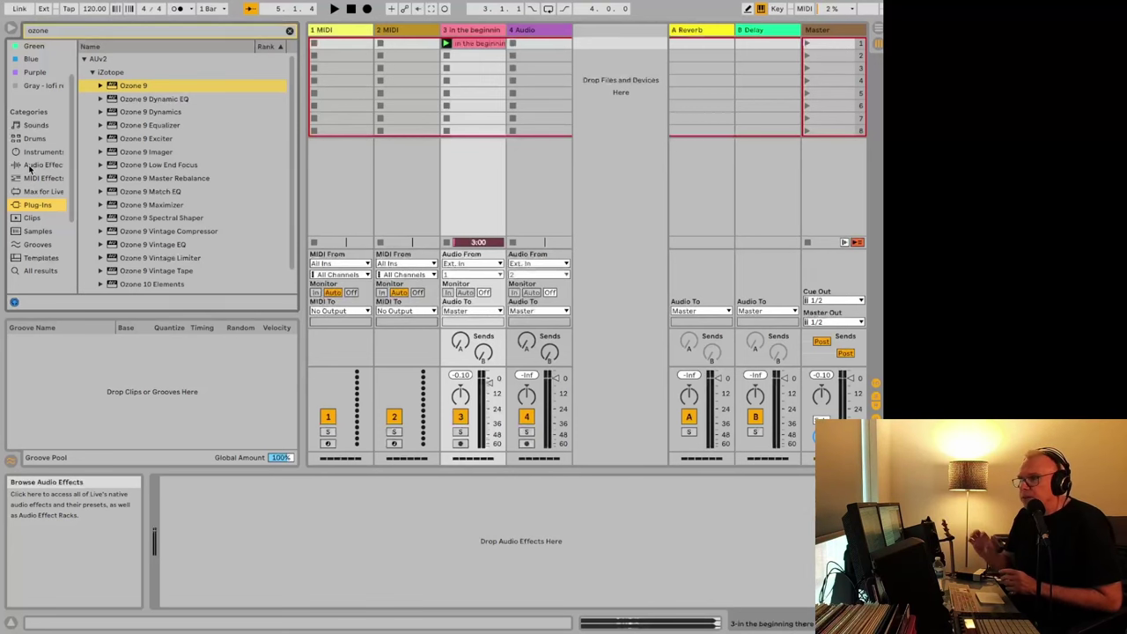
scroll(29, 184, "down", 2)
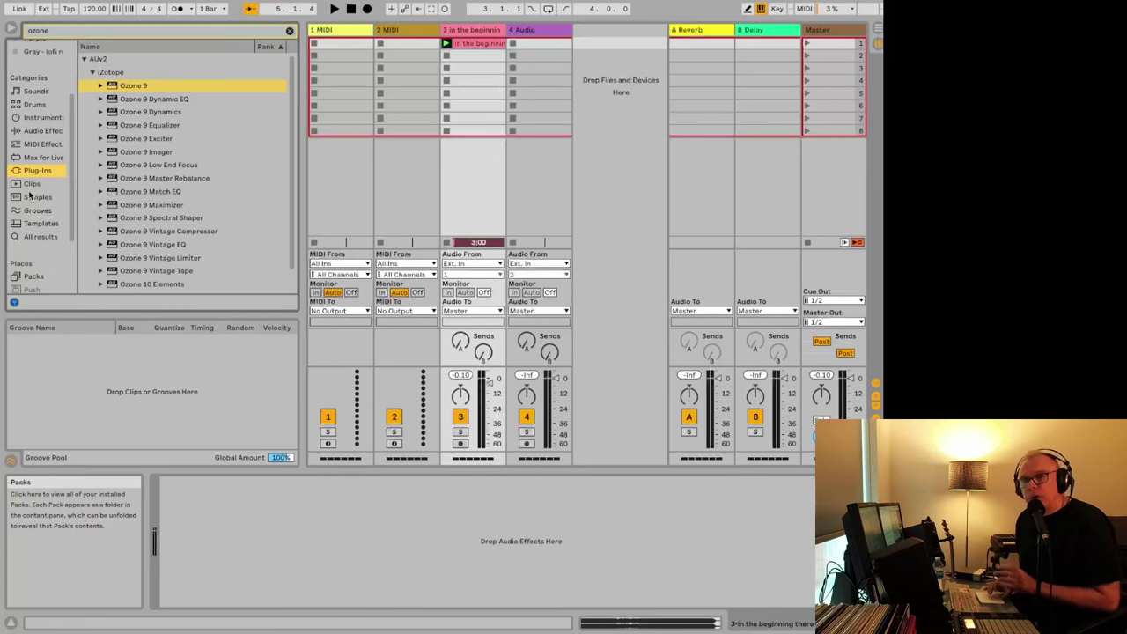
scroll(30, 193, "down", 5)
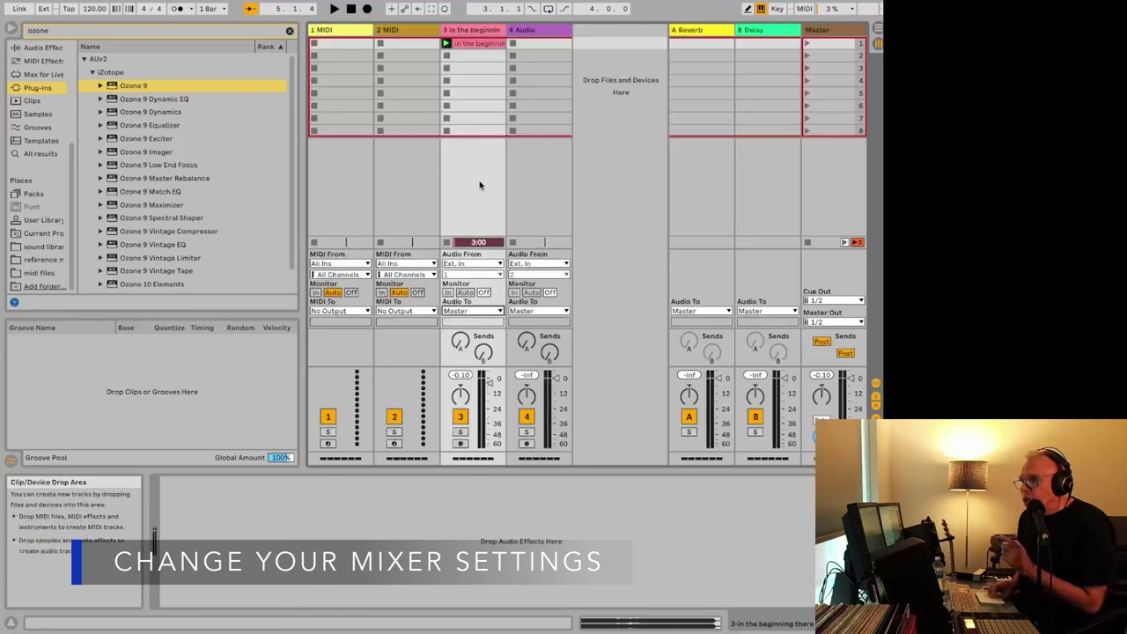
Route track 3's output to Ext. Out 1/2, deactivate it, and toggle its Solo on and off
left_click(470, 312)
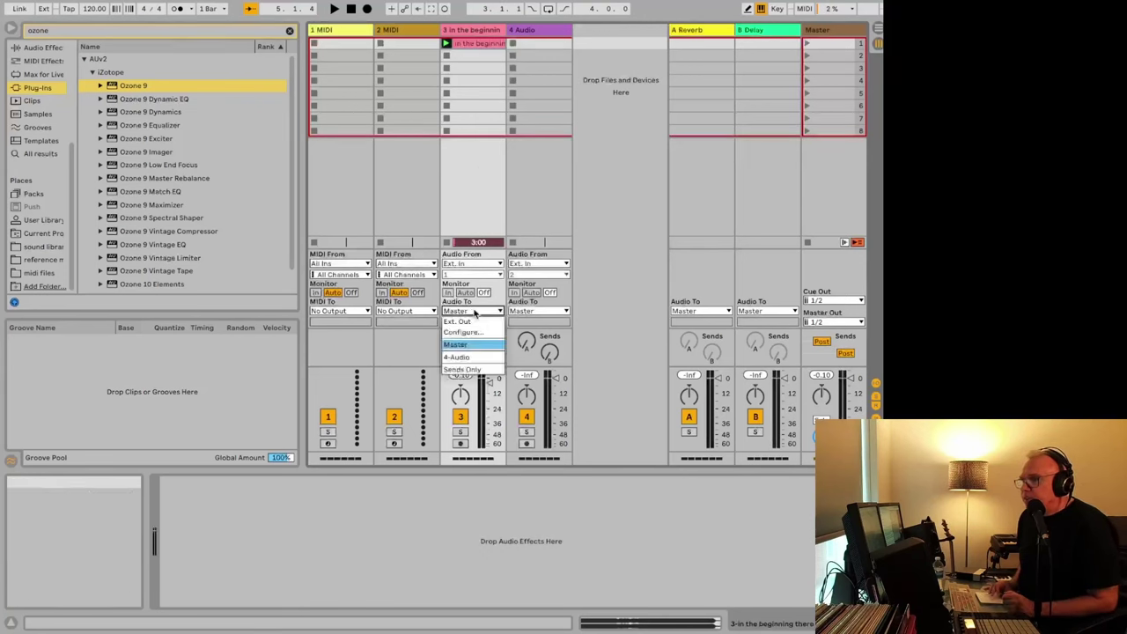
left_click(472, 322)
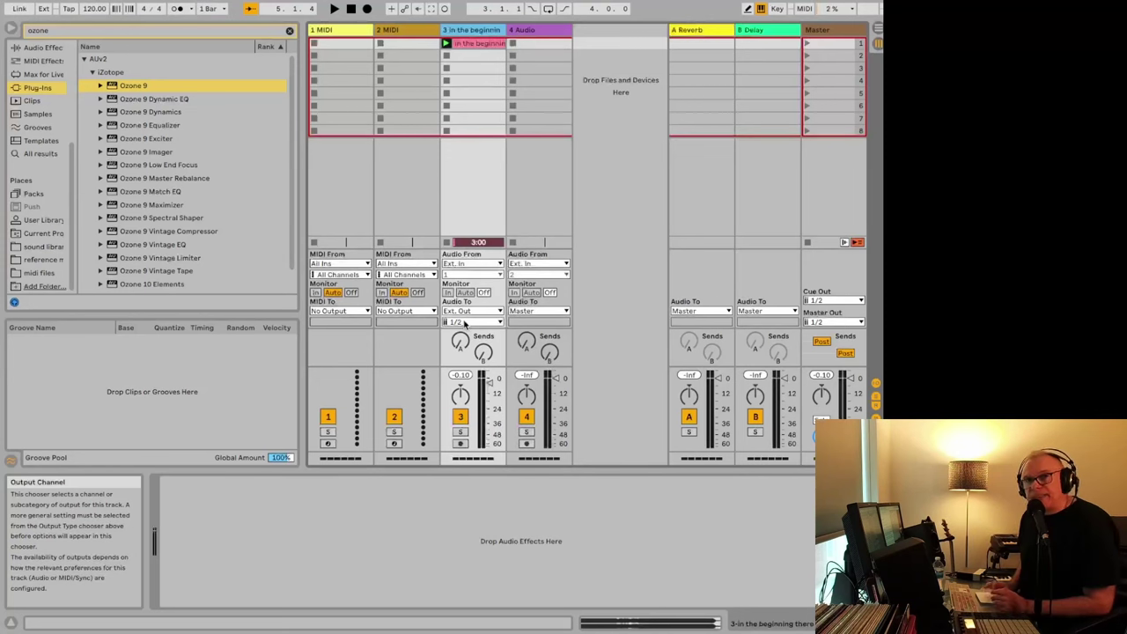
left_click(460, 417)
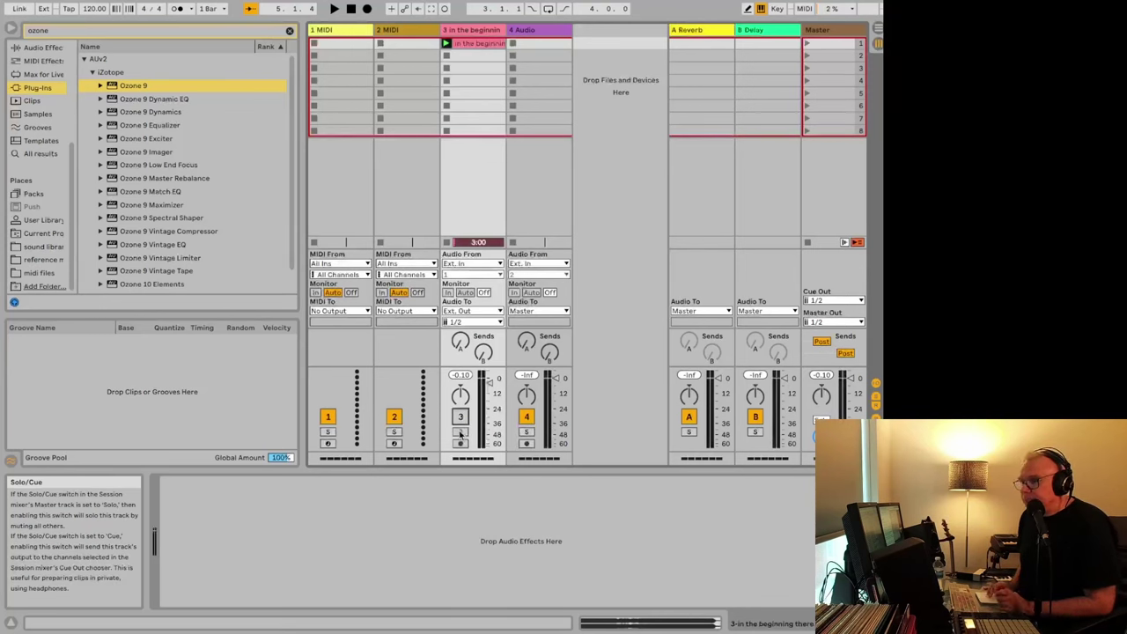
left_click(460, 433)
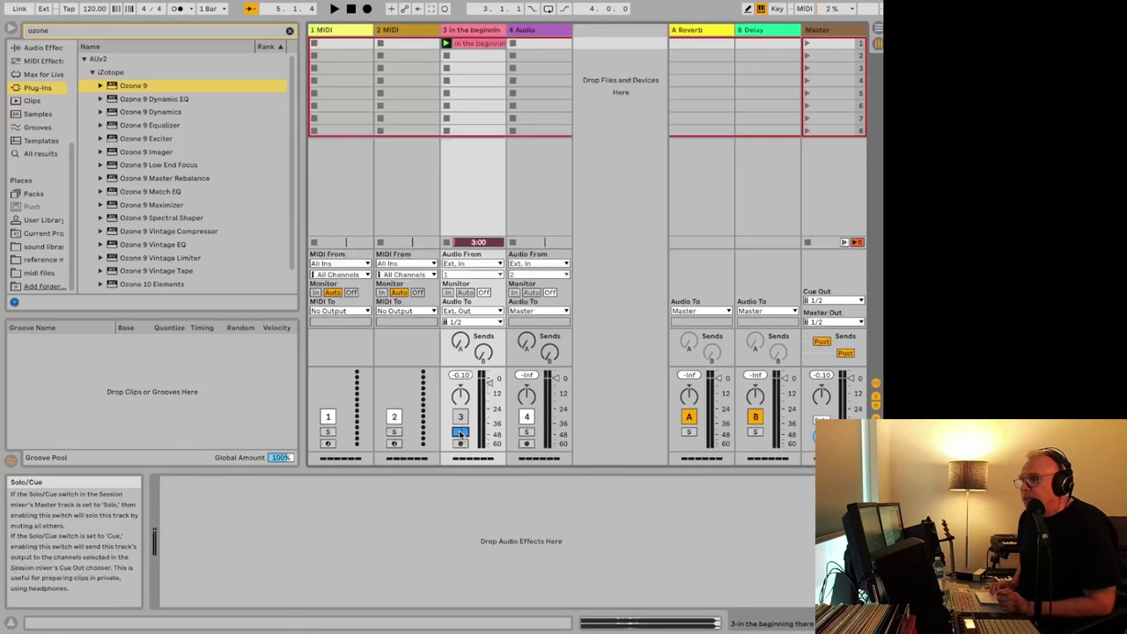
left_click(459, 432)
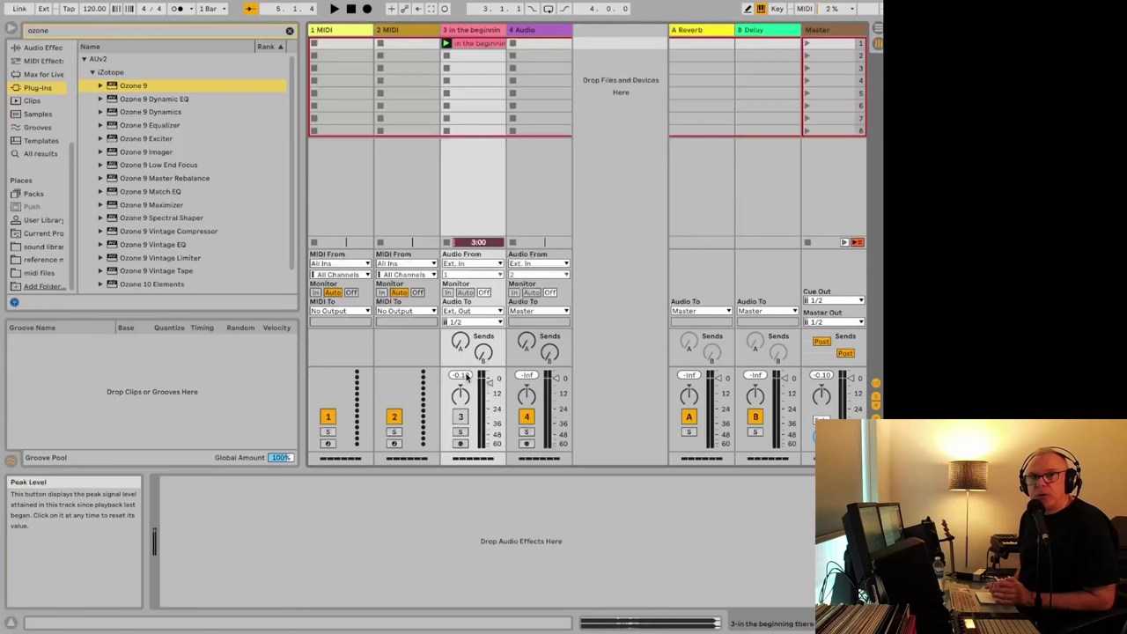
Key-map keypad 0 to track 3's Solo button and test the mapping
left_click(777, 9)
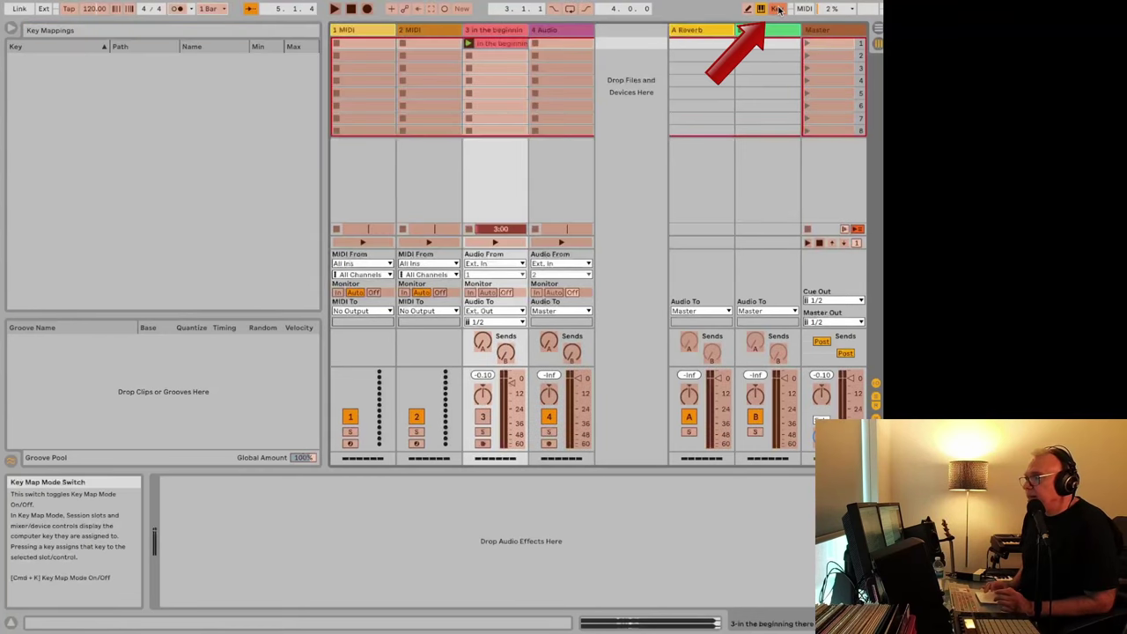
left_click(484, 432)
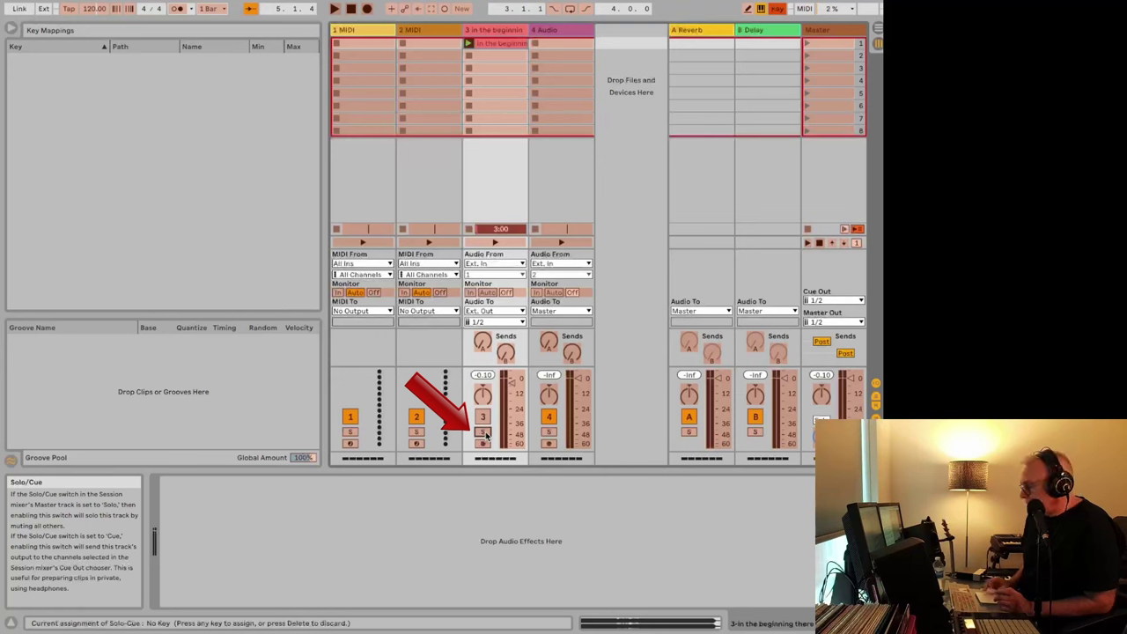
key("KP_0")
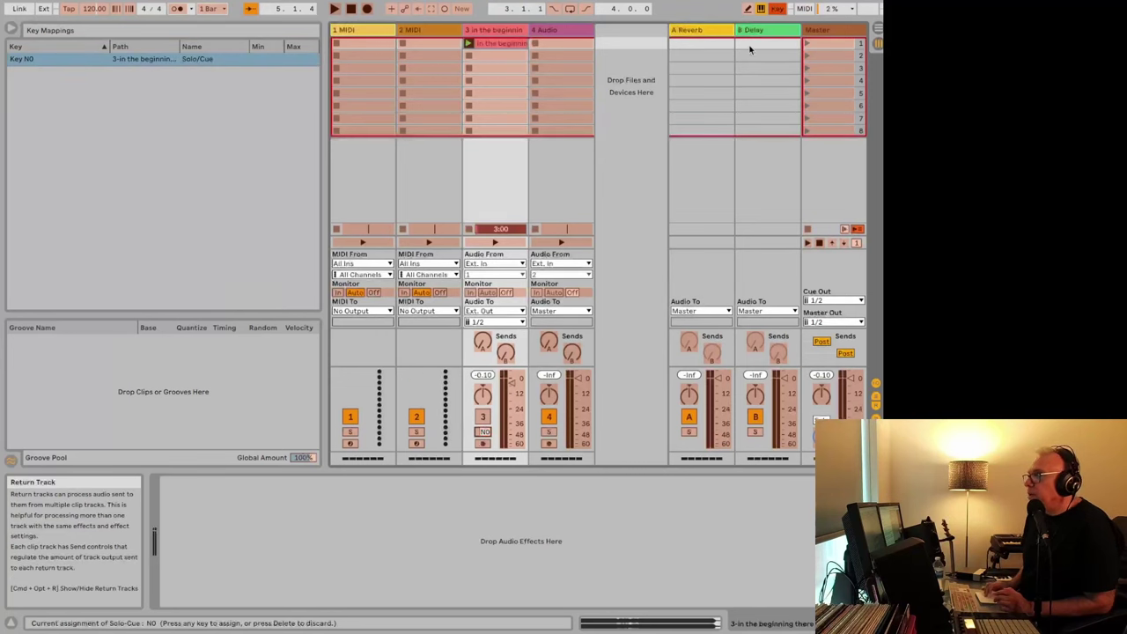
left_click(773, 9)
key("KP_0")
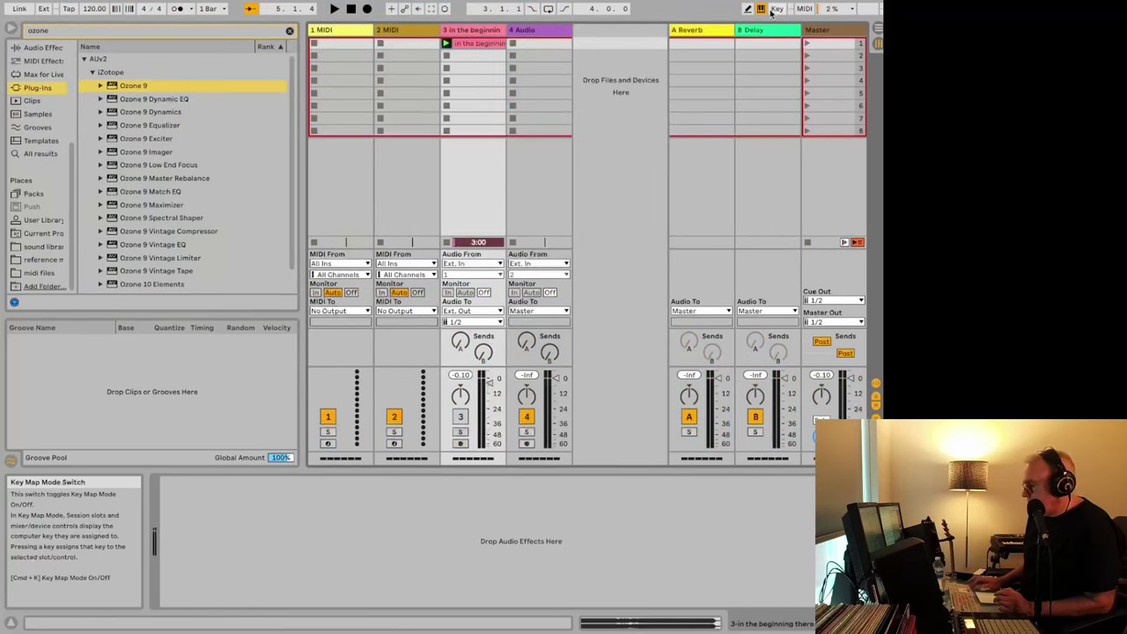
Toggle track 3's Solo off and on twice, leaving the track soloed
left_click(460, 431)
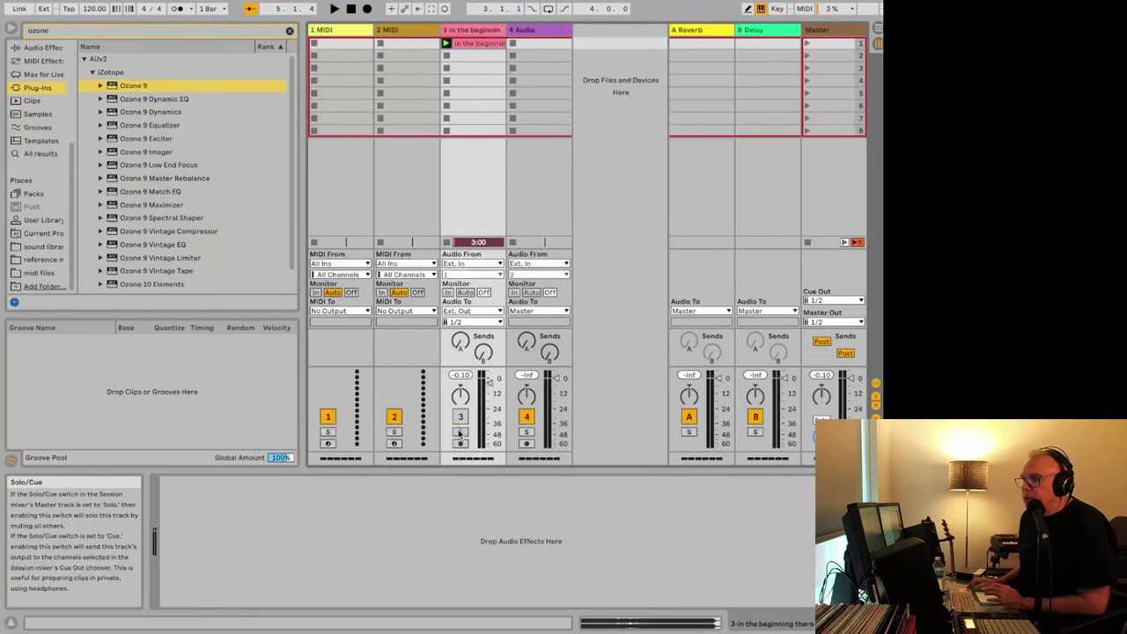
left_click(460, 432)
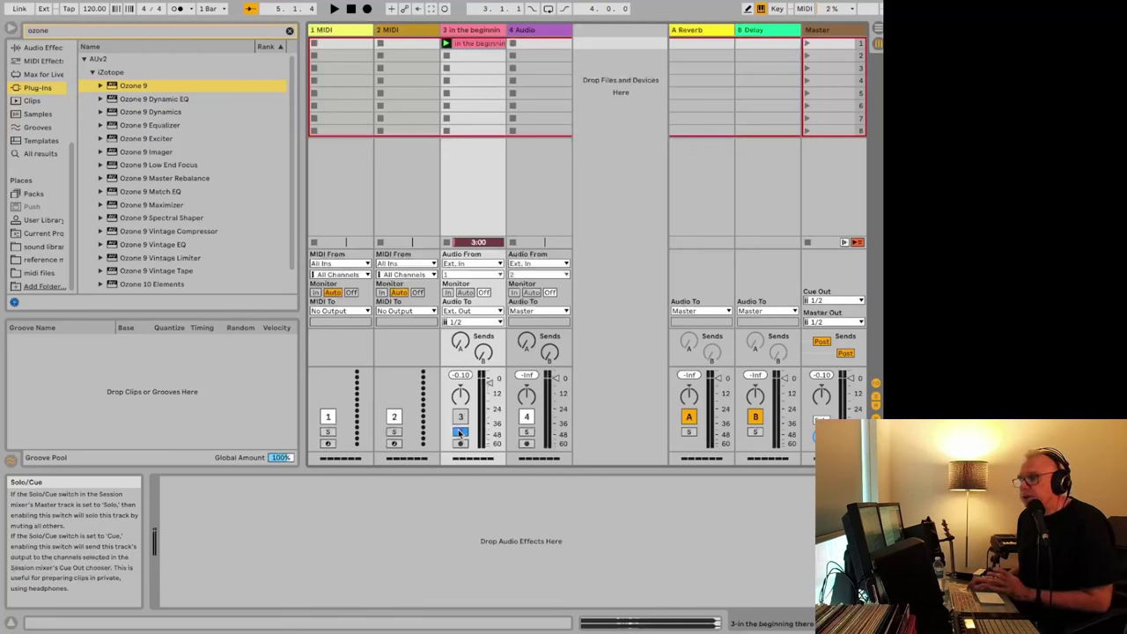
left_click(460, 431)
left_click(459, 432)
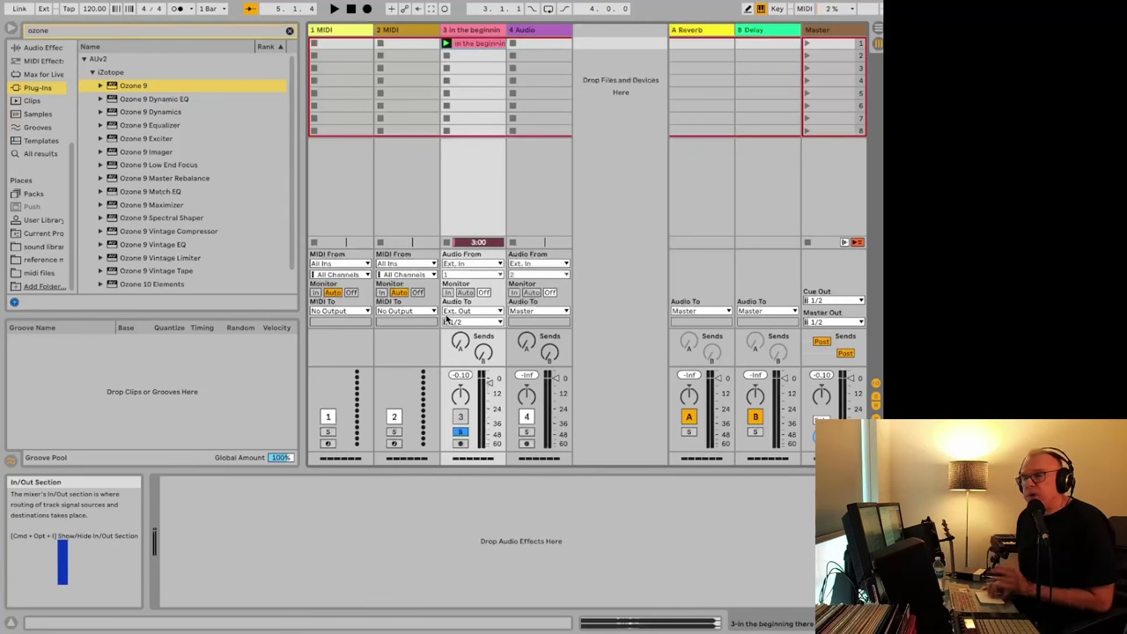
Turn Warp off for the reference clip, move its start to 0:23.971, and start playback
left_click(480, 43)
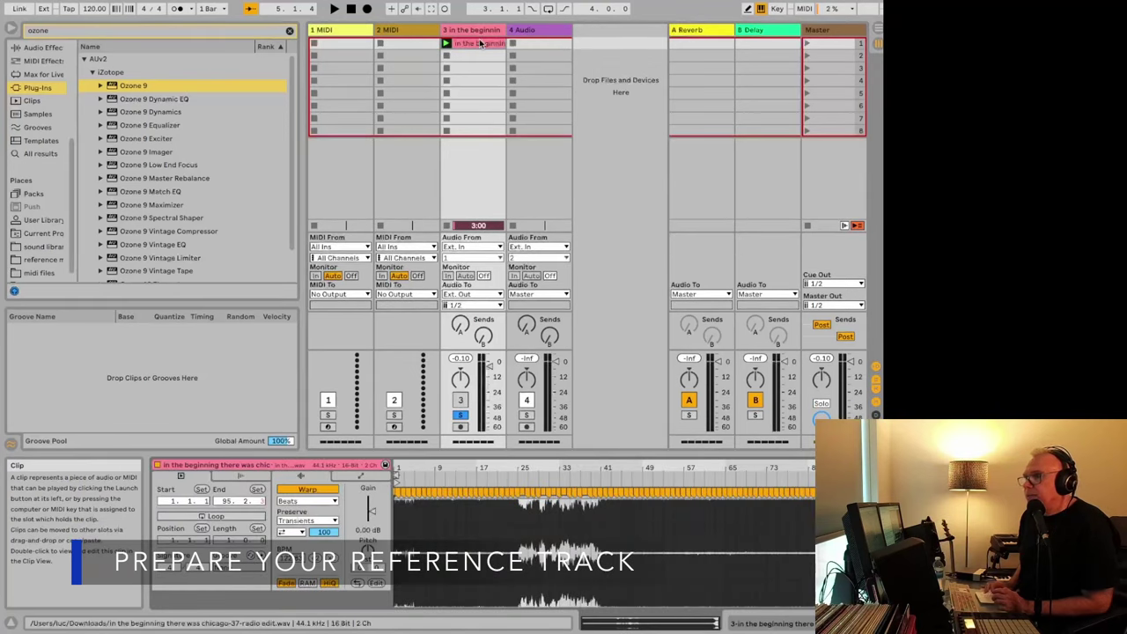
left_click(305, 490)
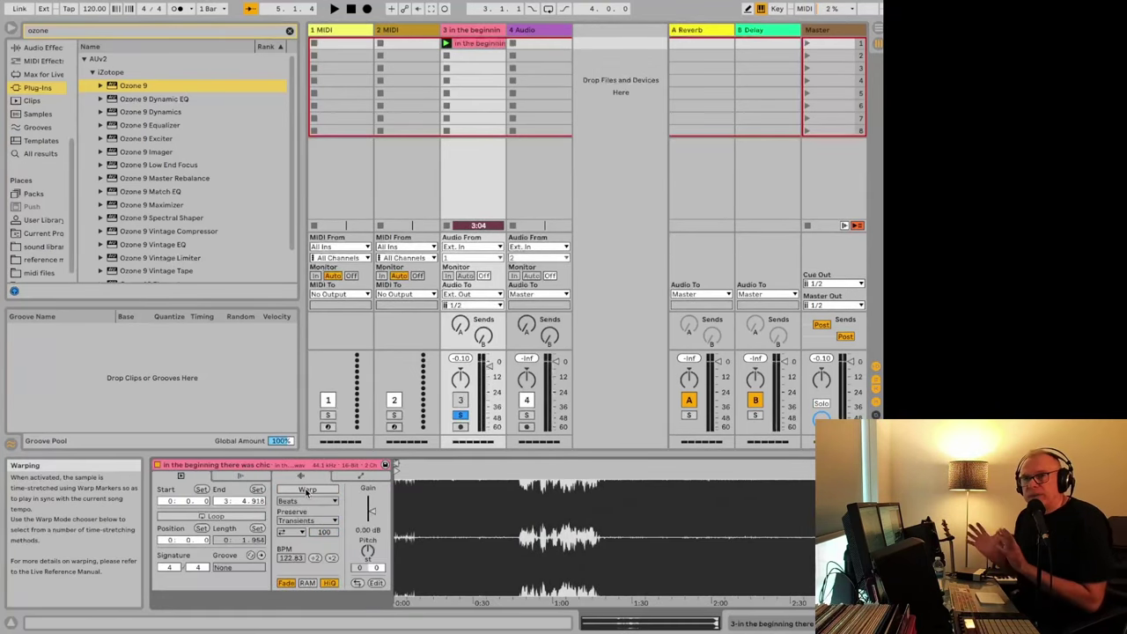
left_click_drag(395, 471, 458, 471)
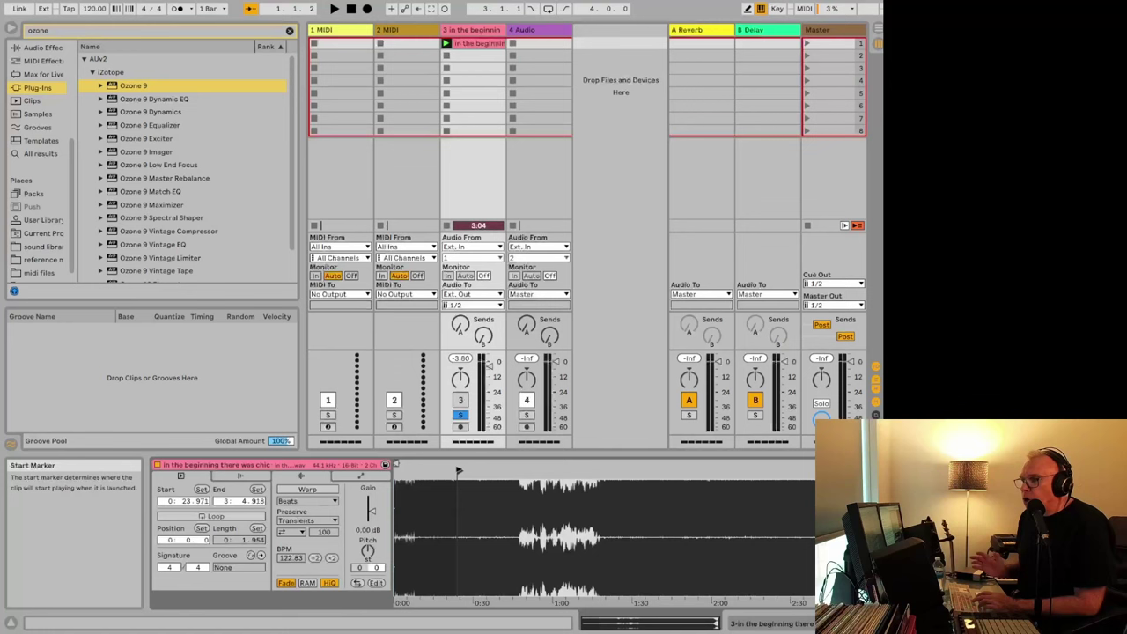
key("space")
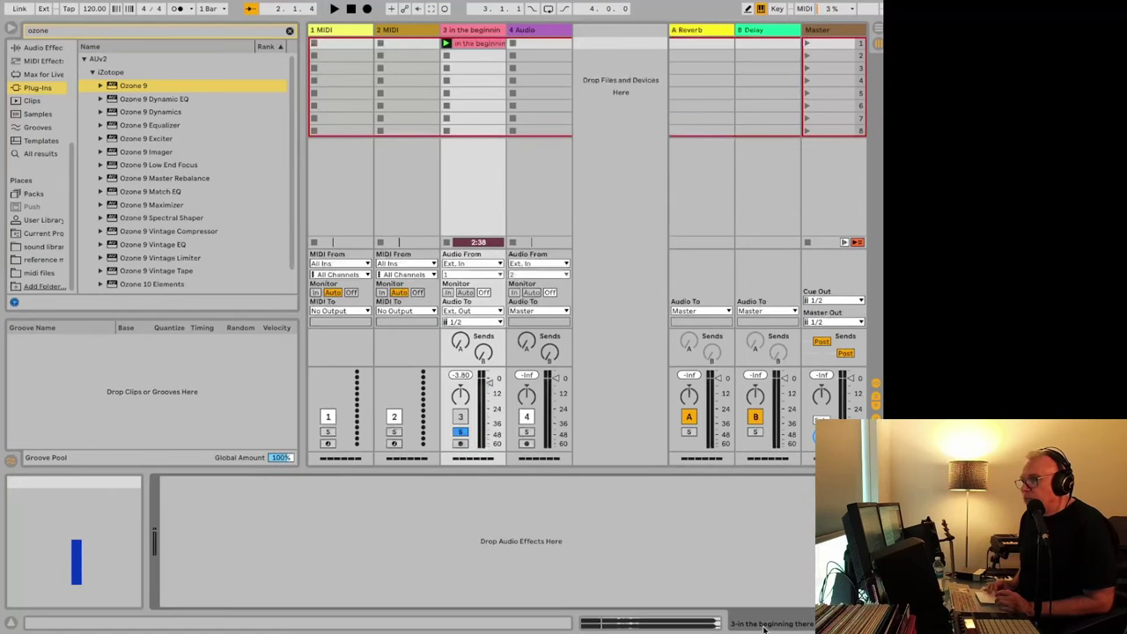
Search the browser for 'tona', check the Master's Tonal Balance, and return to track 3
left_click(148, 30)
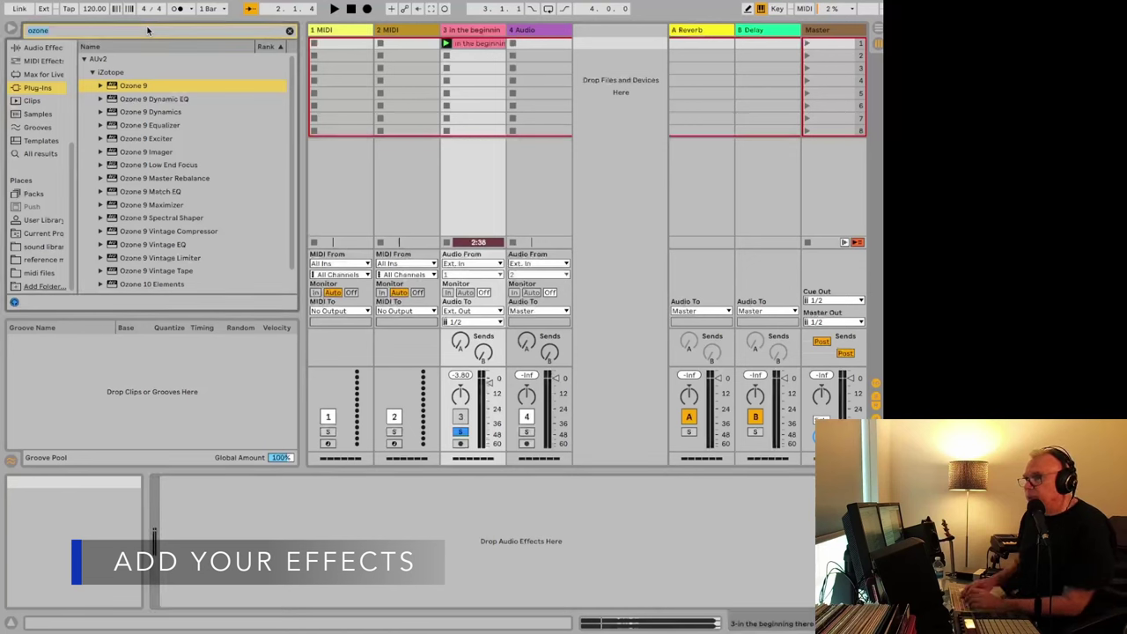
type("tona")
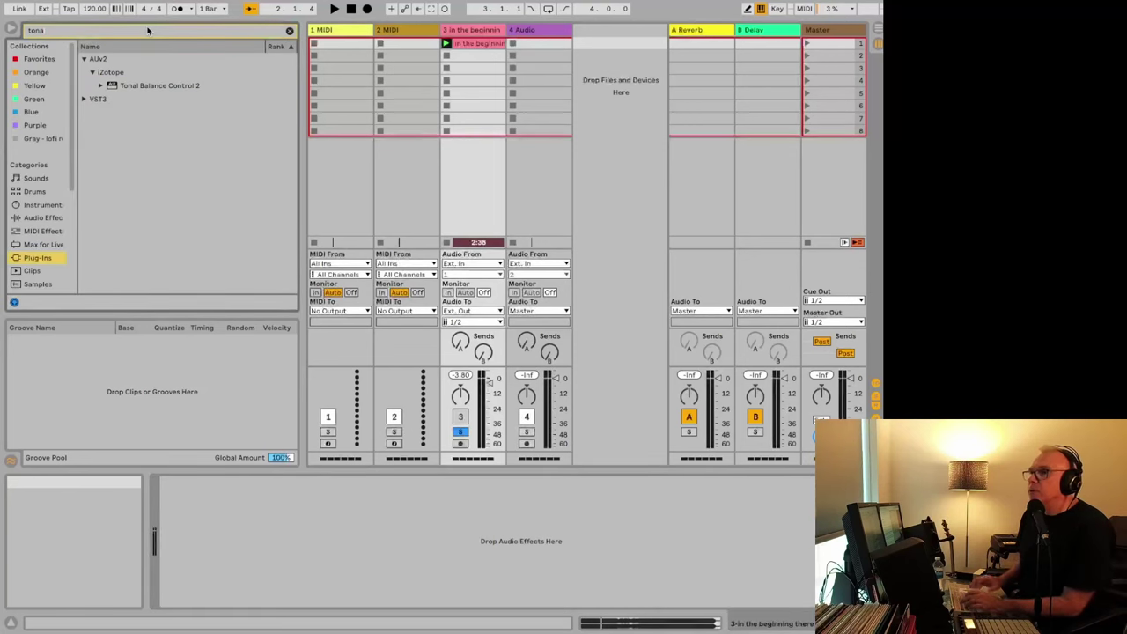
left_click(139, 78)
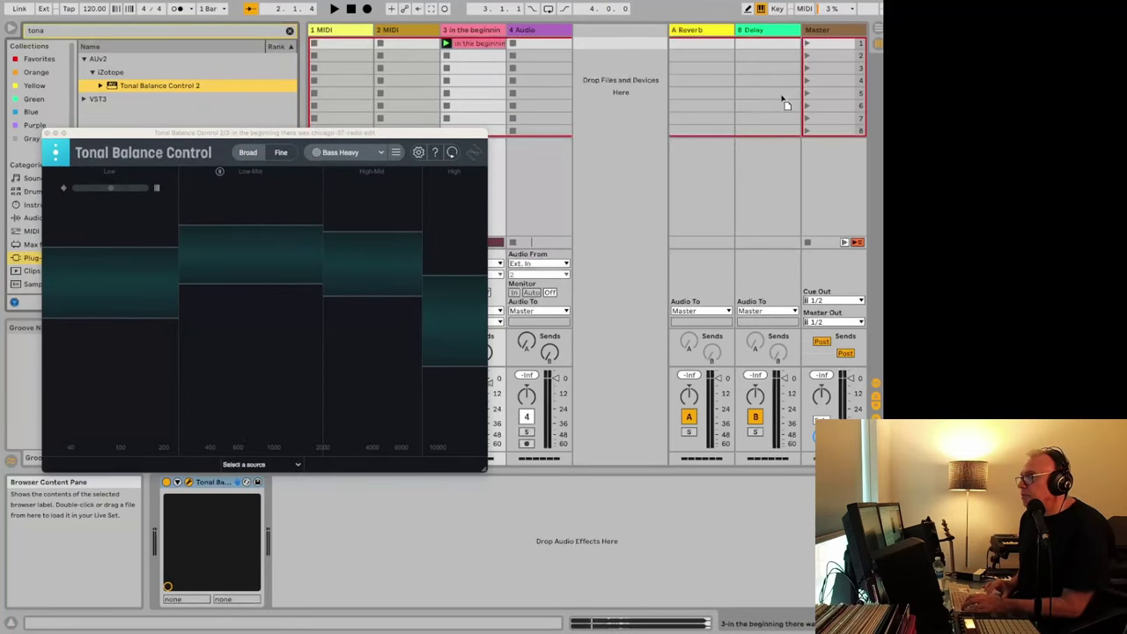
left_click(825, 167)
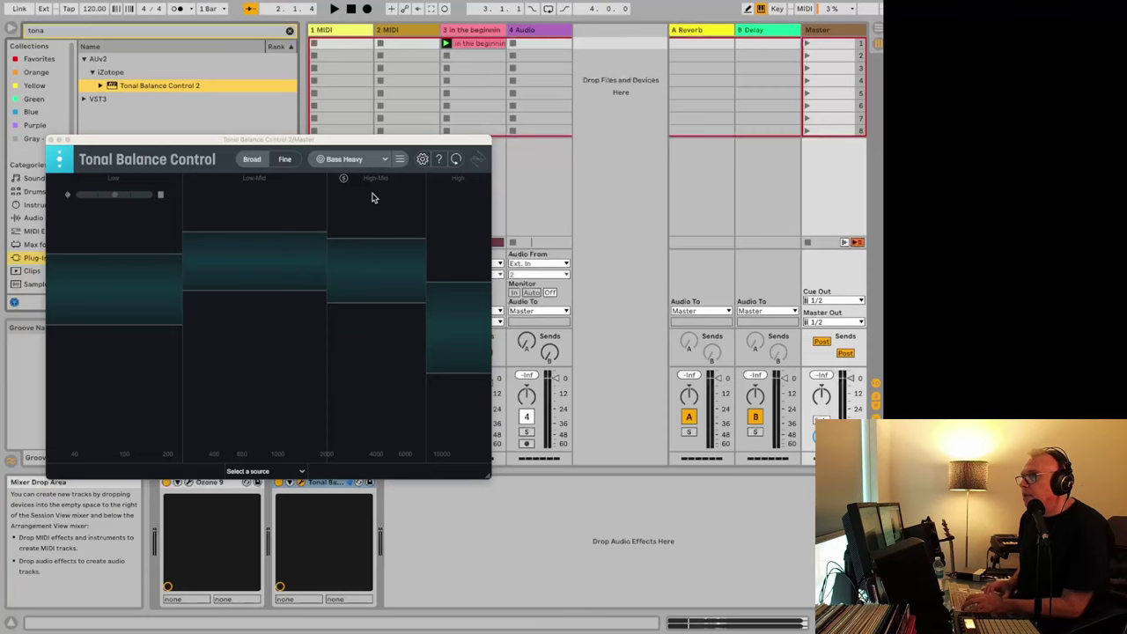
left_click(449, 44)
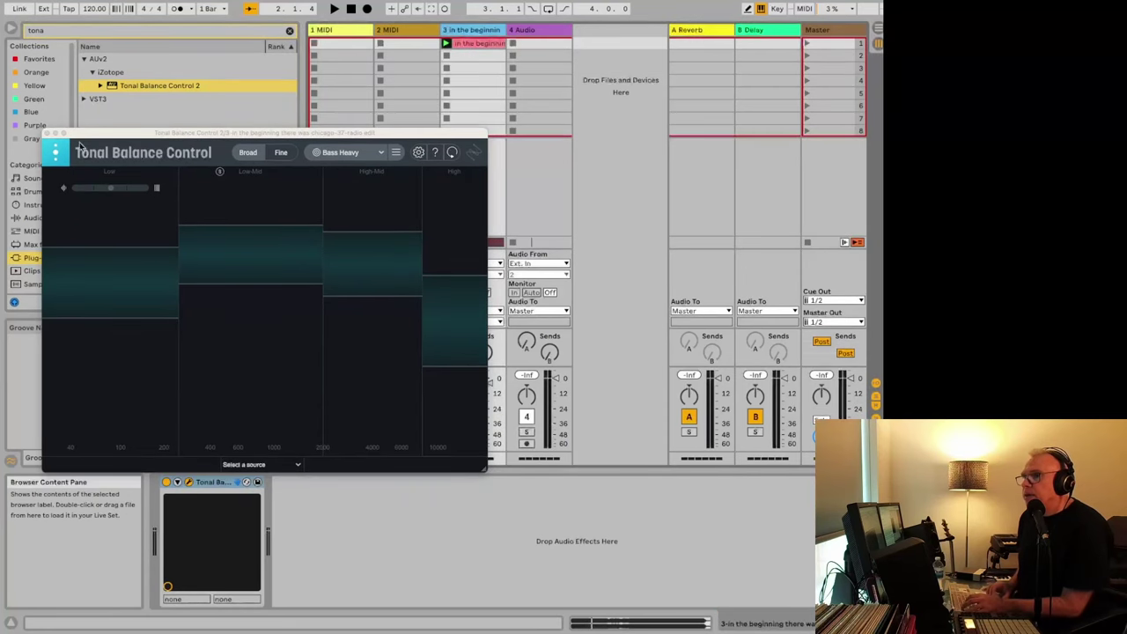
left_click(100, 36)
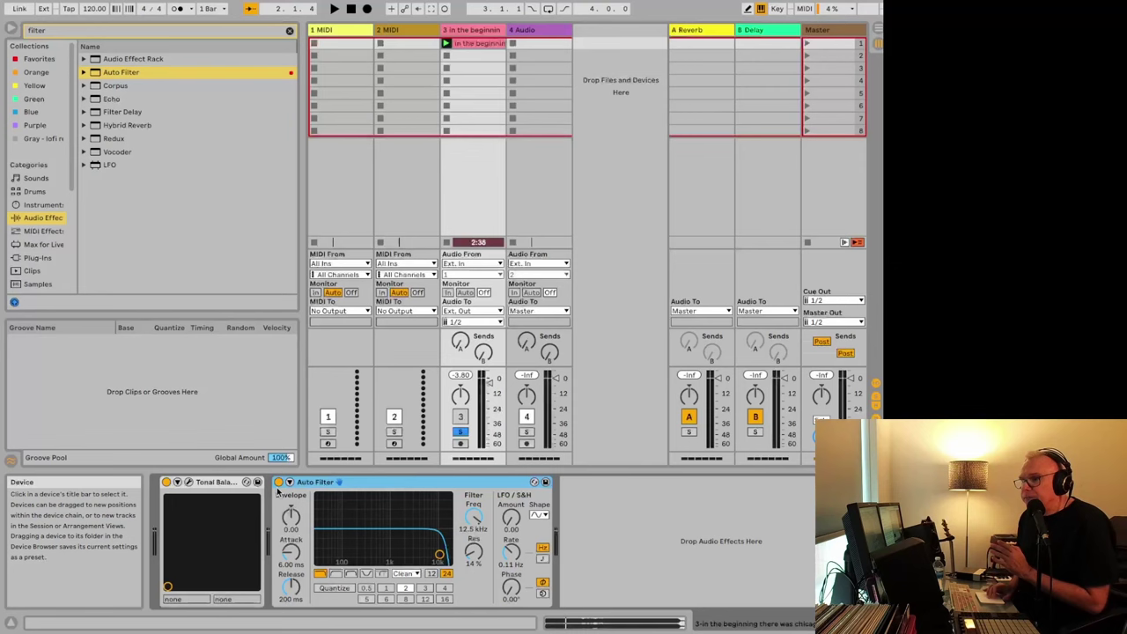
Bypass Auto Filter, insert Spectrum before it, and set the Master's Tonal Balance to Fine
left_click(278, 483)
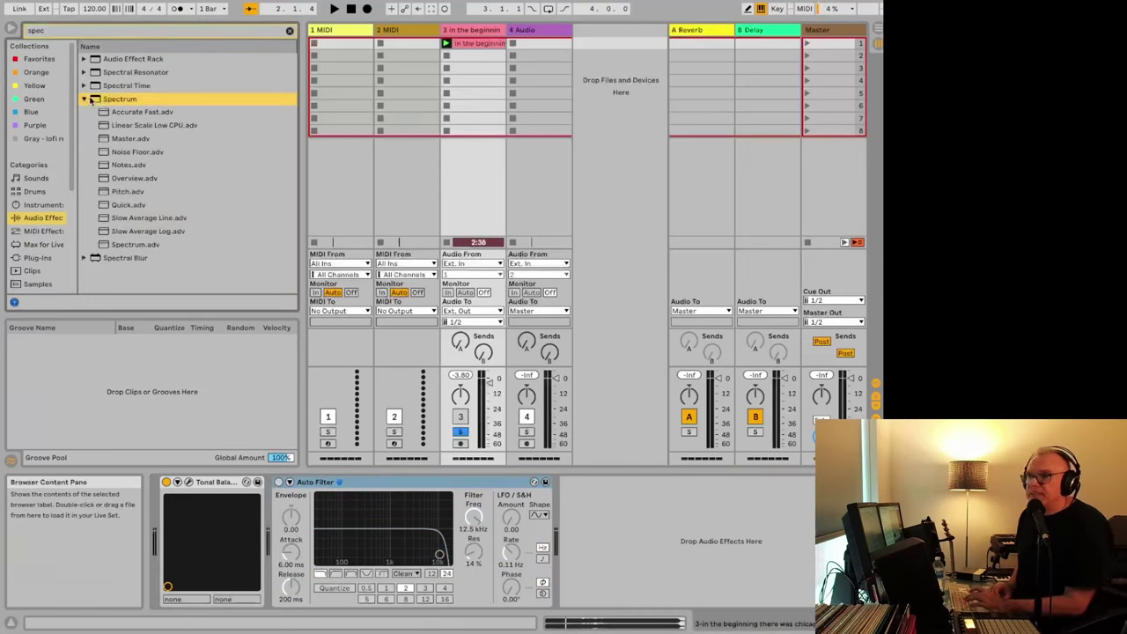
left_click_drag(102, 100, 304, 526)
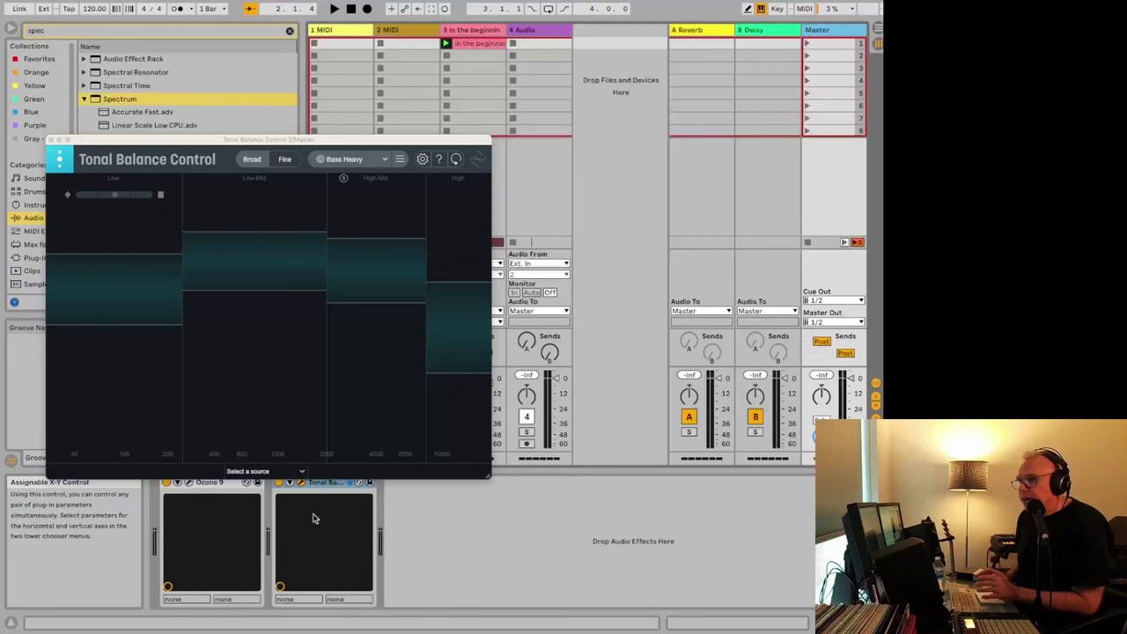
left_click(284, 161)
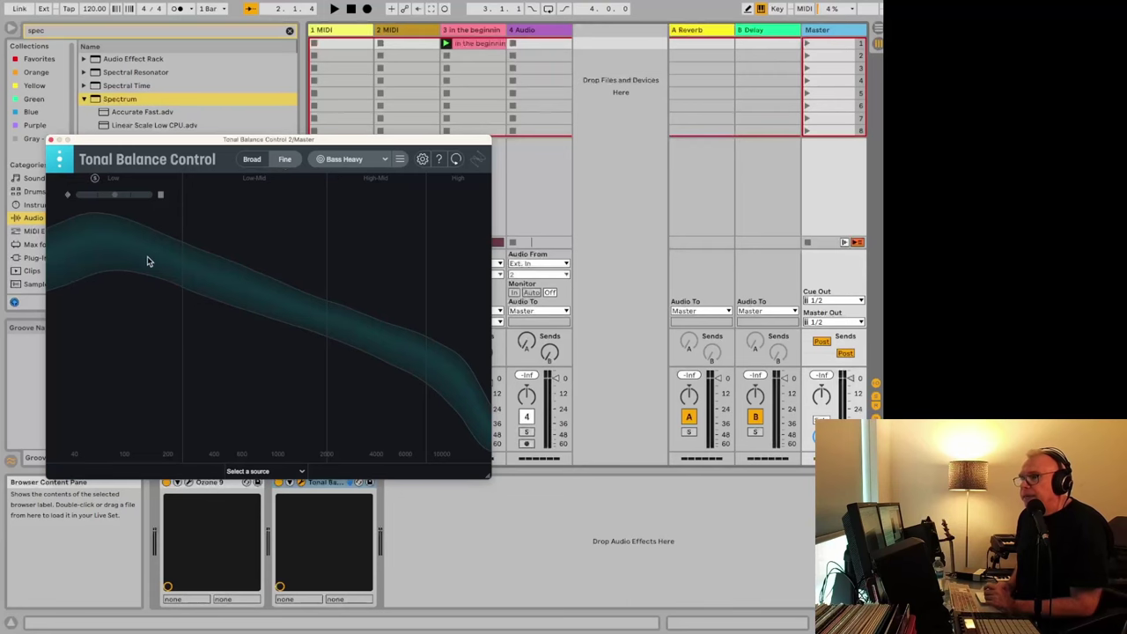
Open track 3's Tonal Balance window, lower the track to -14.1 dB, and play
left_click(465, 30)
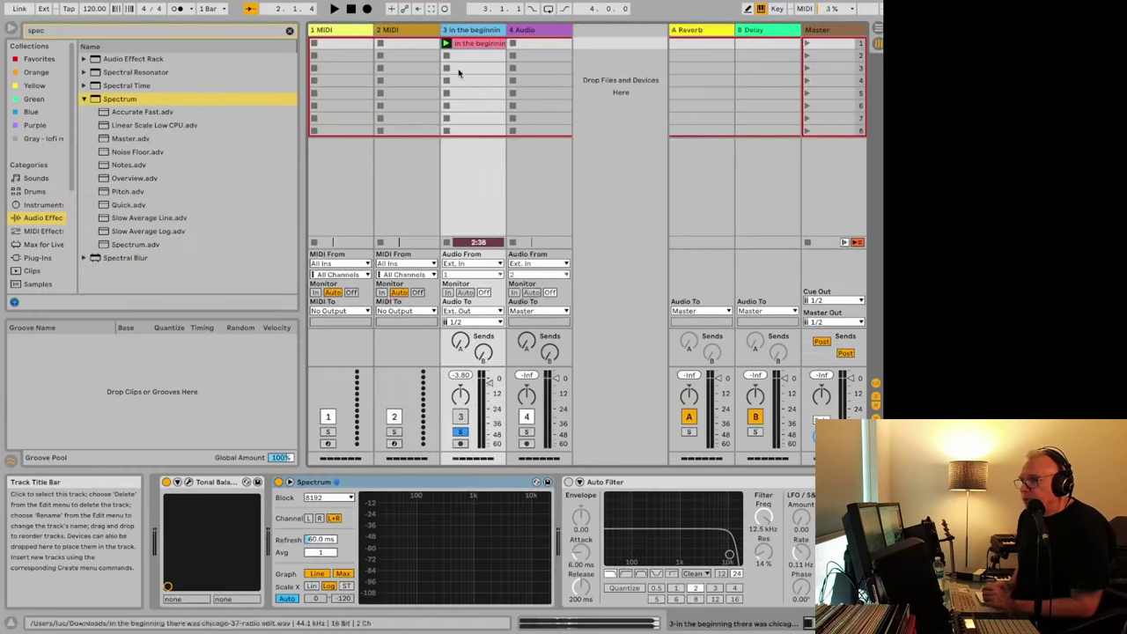
left_click_drag(379, 139, 299, 78)
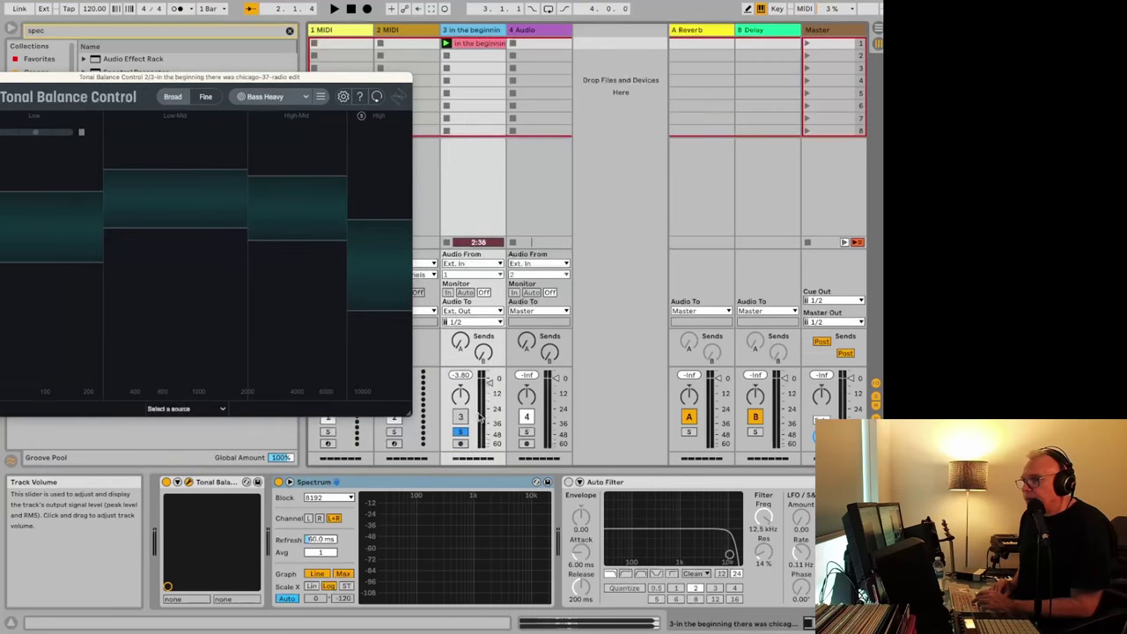
left_click(491, 377)
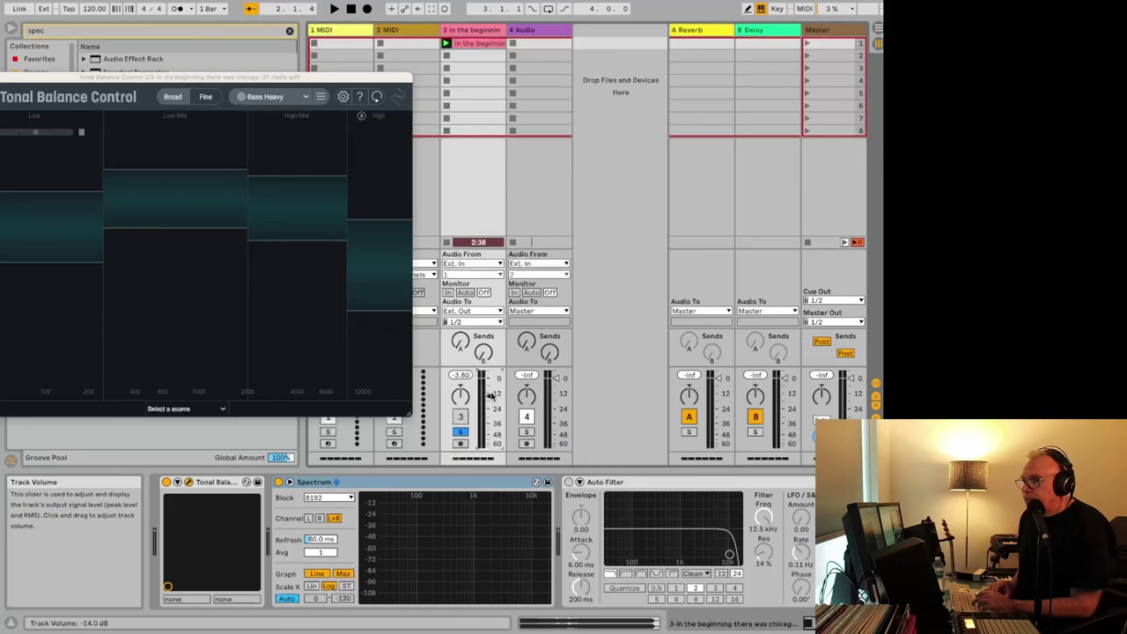
key("space")
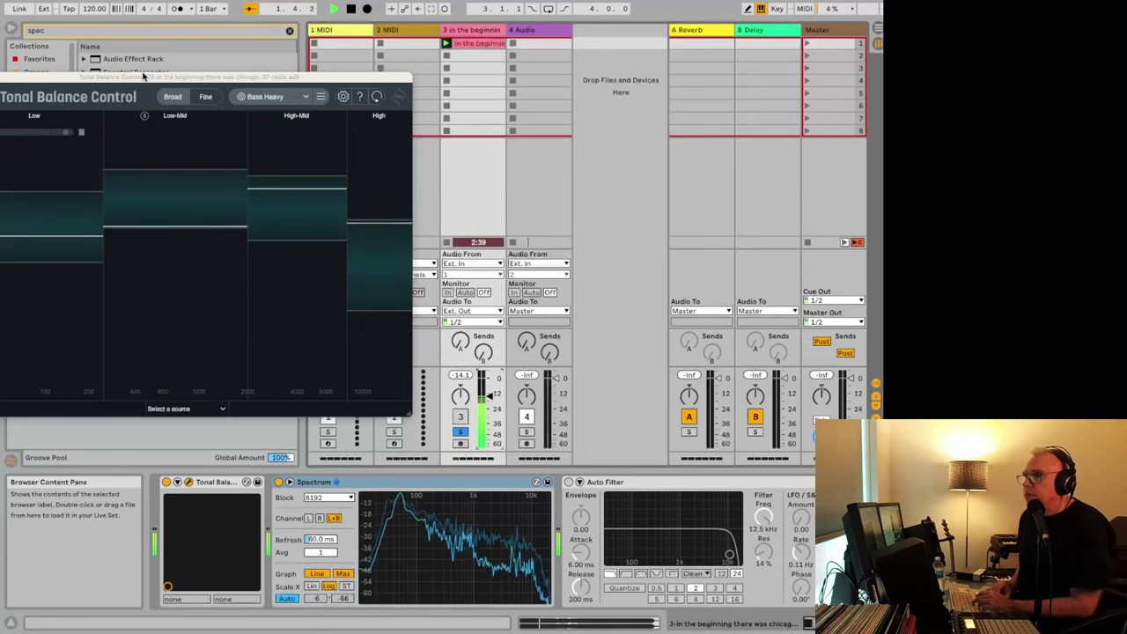
Center the Tonal Balance window and view the reference as the Fine curve while auditioning
left_click_drag(143, 77, 356, 150)
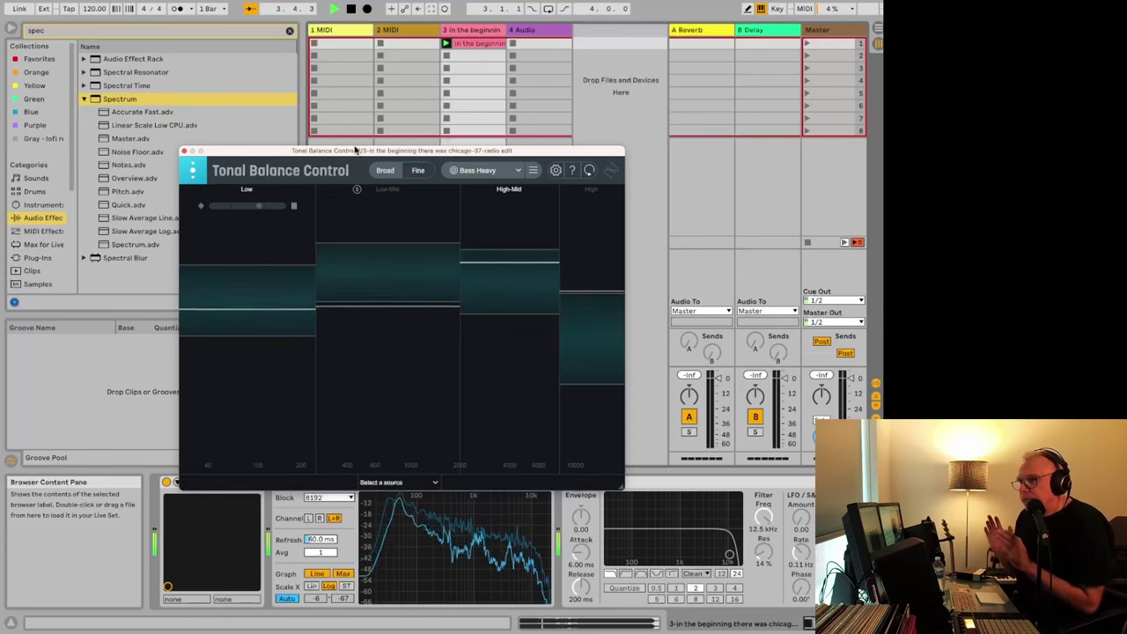
key("space")
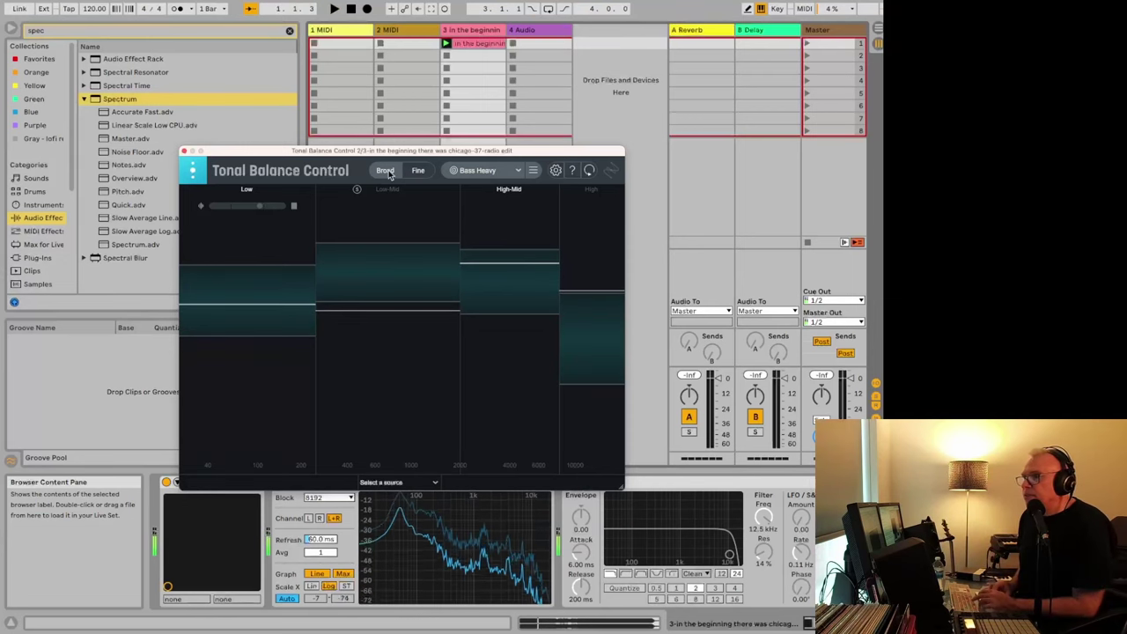
left_click(419, 171)
key("space")
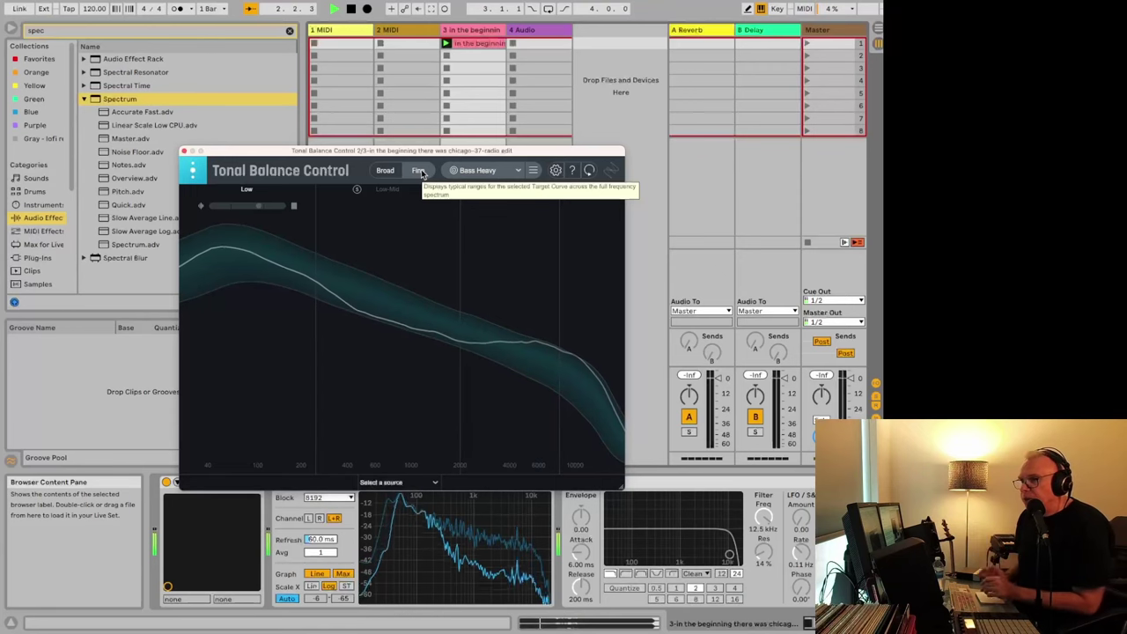
key("space")
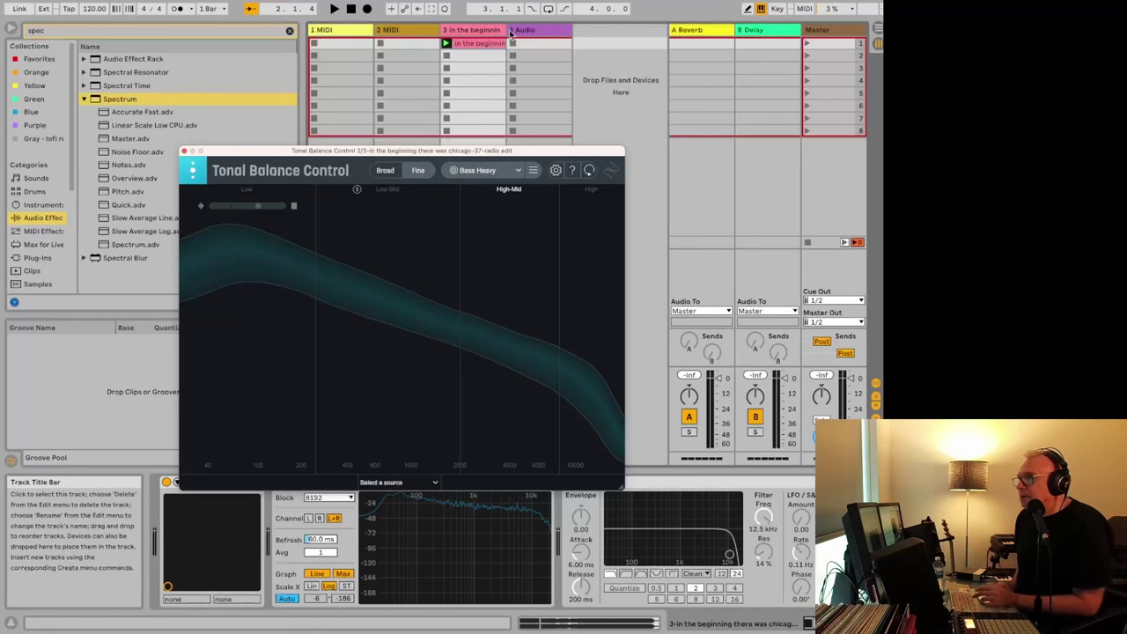
Play the mix and show the Master chain with Ozone 9 and Tonal Balance Control 2
left_click(811, 32)
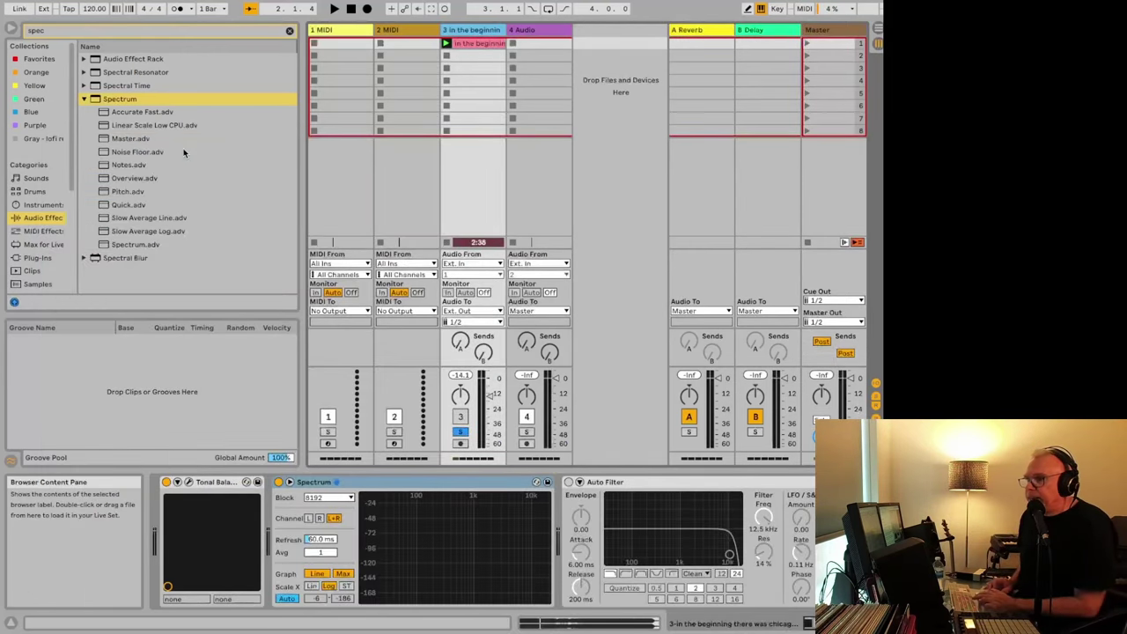
key("space")
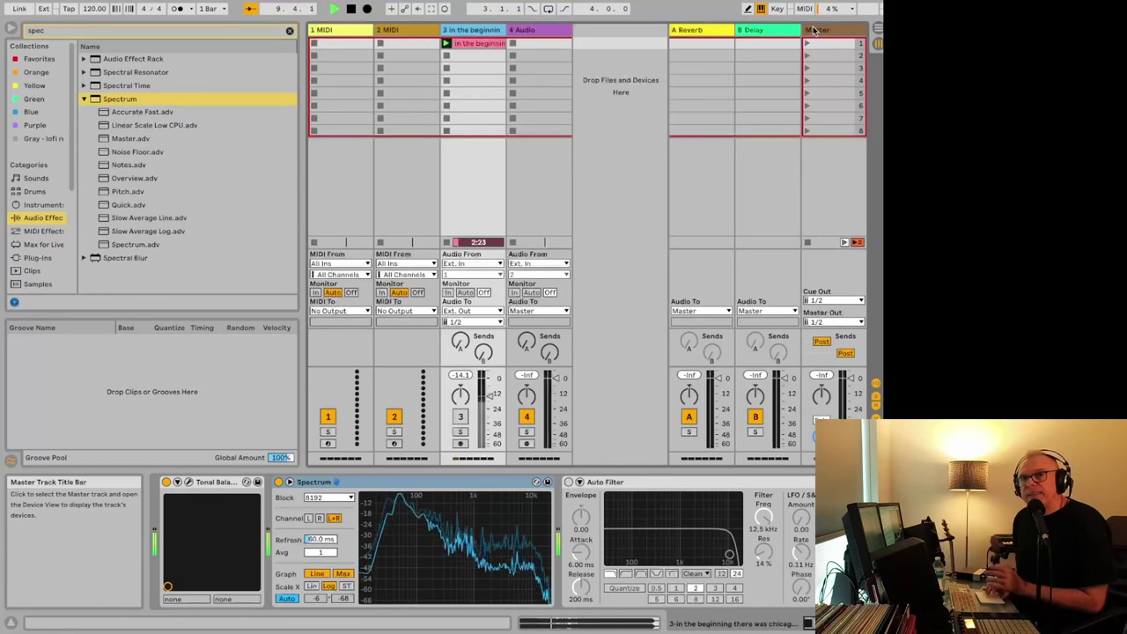
left_click(815, 30)
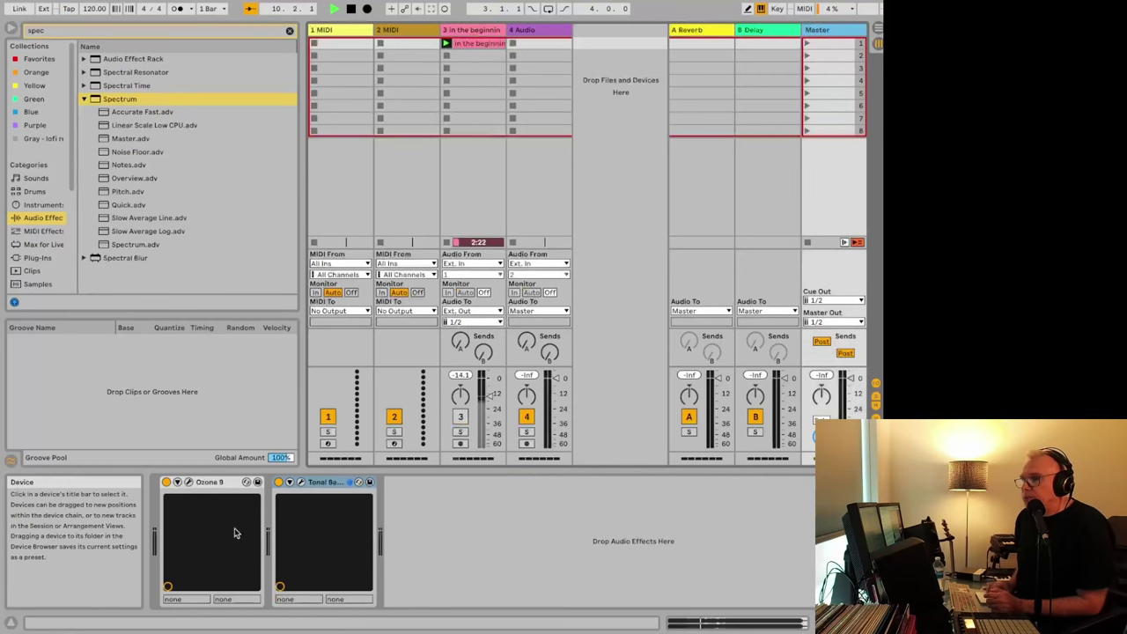
Inspect the Master's Ozone 9 window, close it, and reselect track 3's device chain
left_click(188, 482)
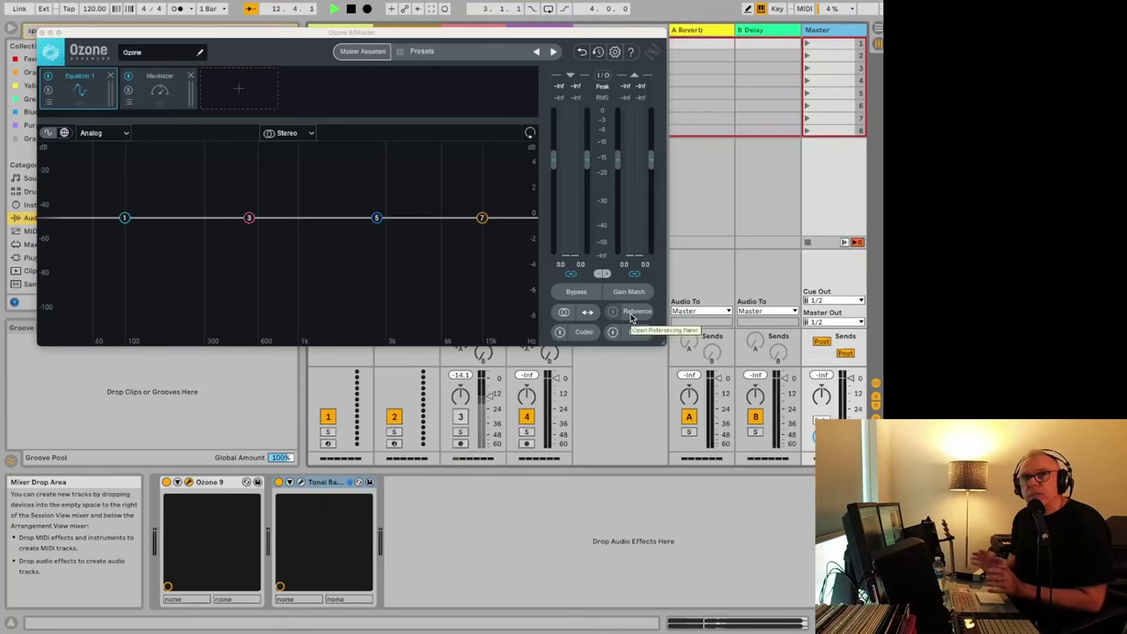
left_click(43, 33)
left_click(473, 301)
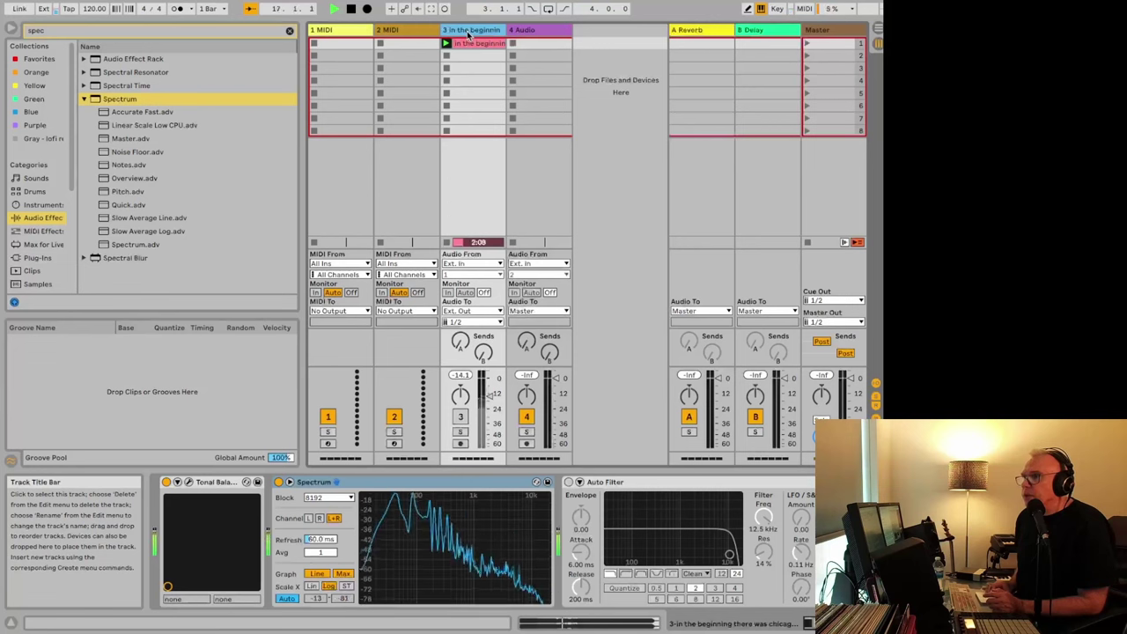